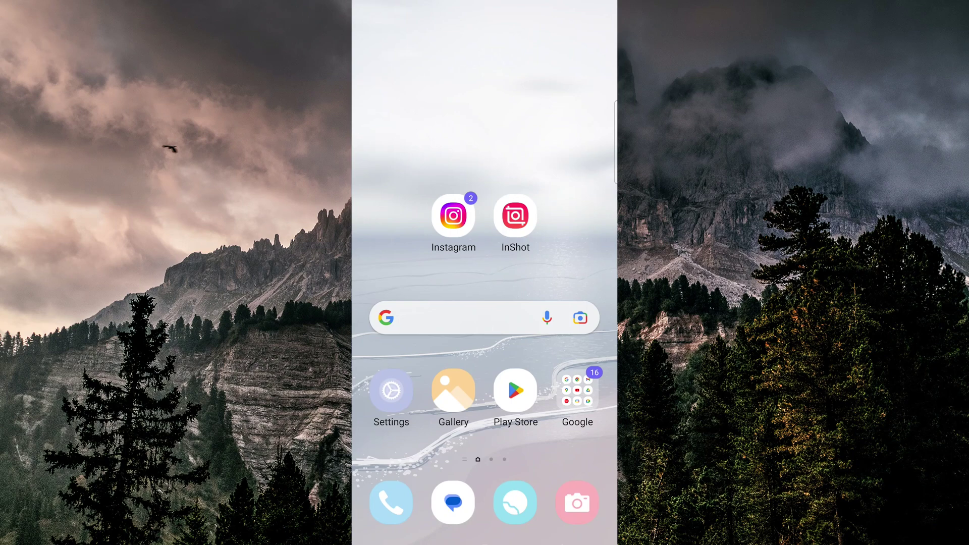
Step: Launch Instagram and go from the profile's options menu to Your activity
click(454, 216)
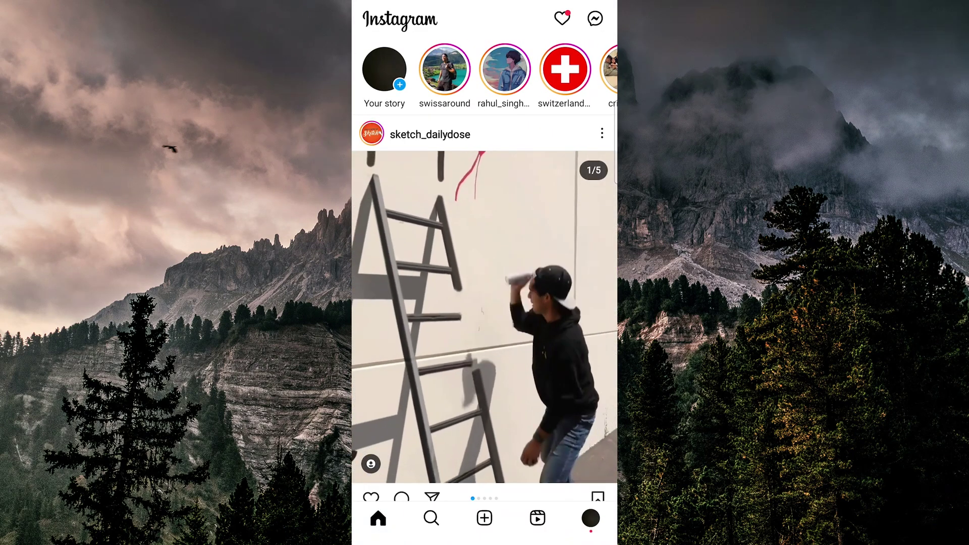
click(590, 517)
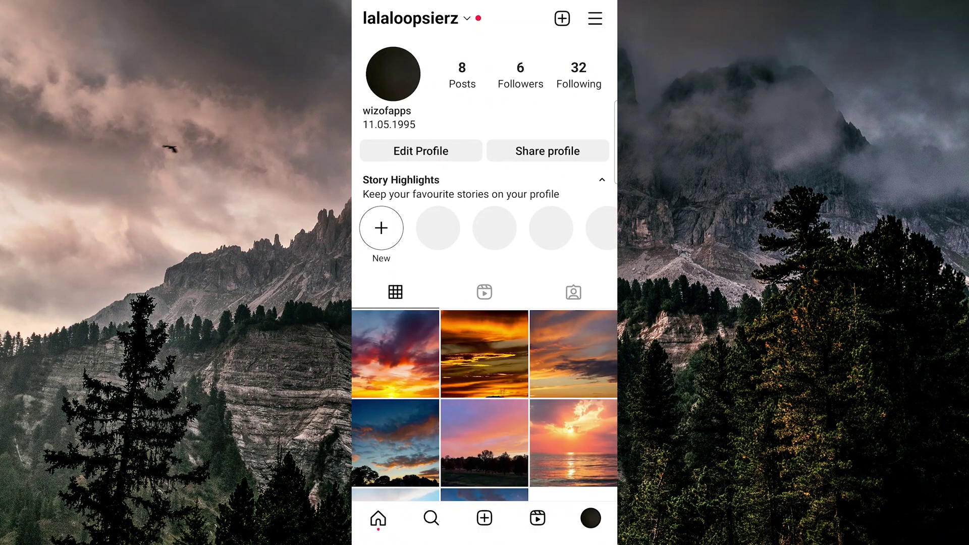
click(595, 18)
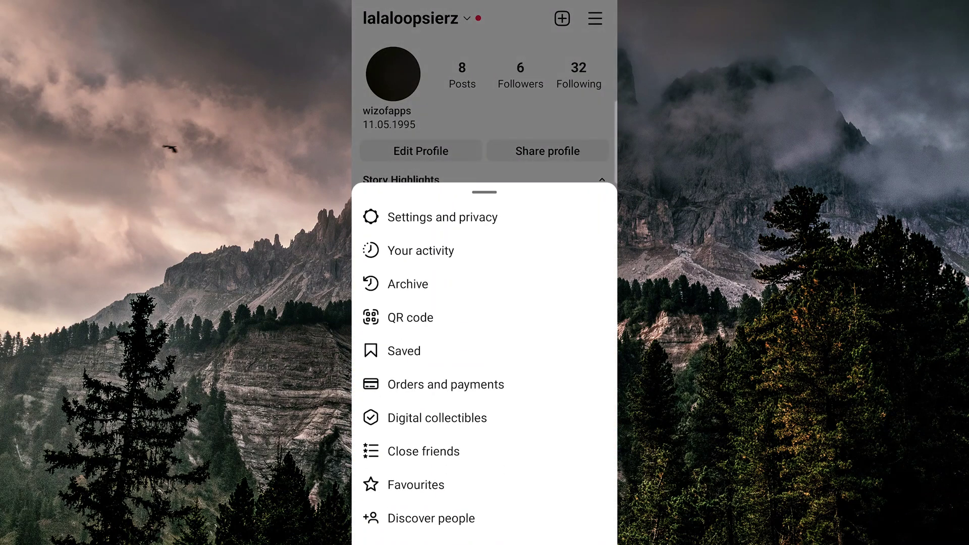
click(421, 251)
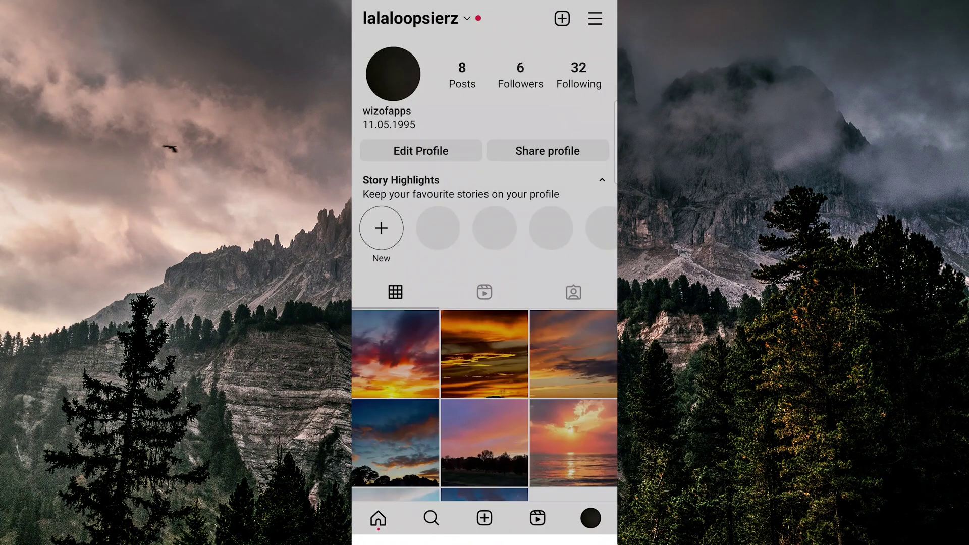
scroll(485, 303, down, 5)
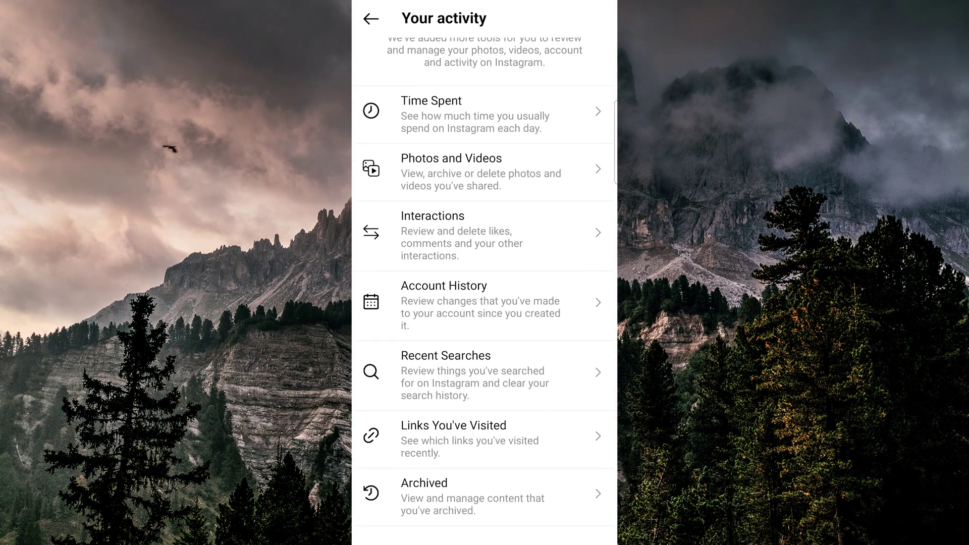
Step: Select Download Your Information from the Your activity list
click(485, 498)
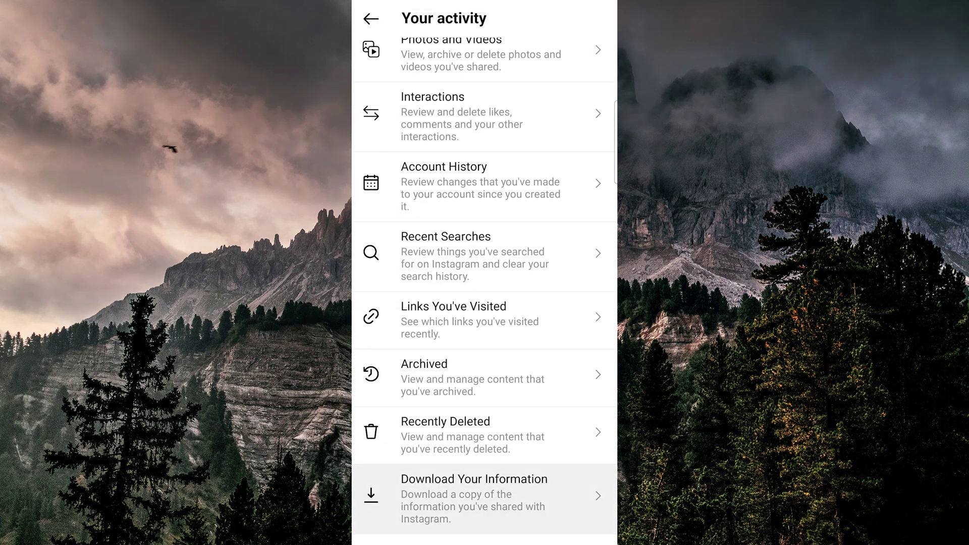